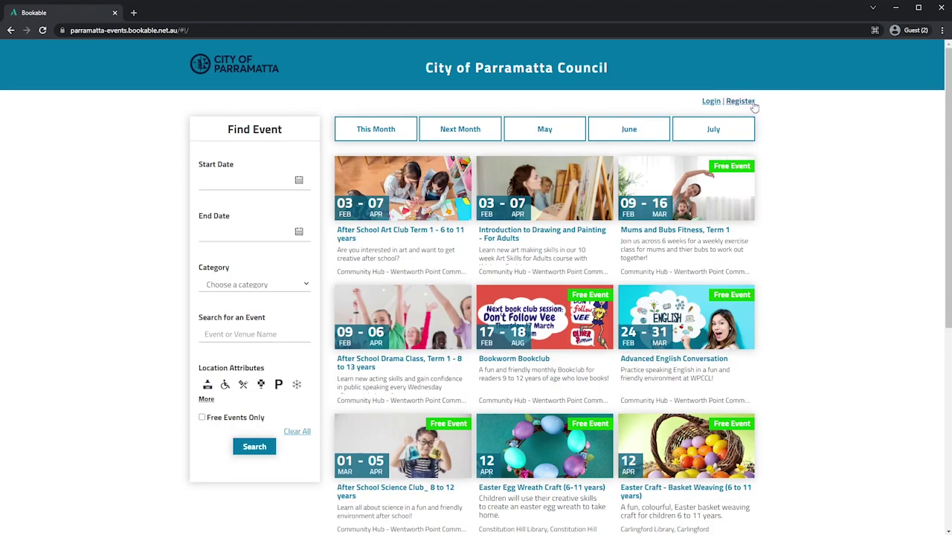
Step: Open the account registration form with Individual as registration type and Private User as customer type, look it over, and cancel it
{"action": "left_click", "coordinate": [753, 104]}
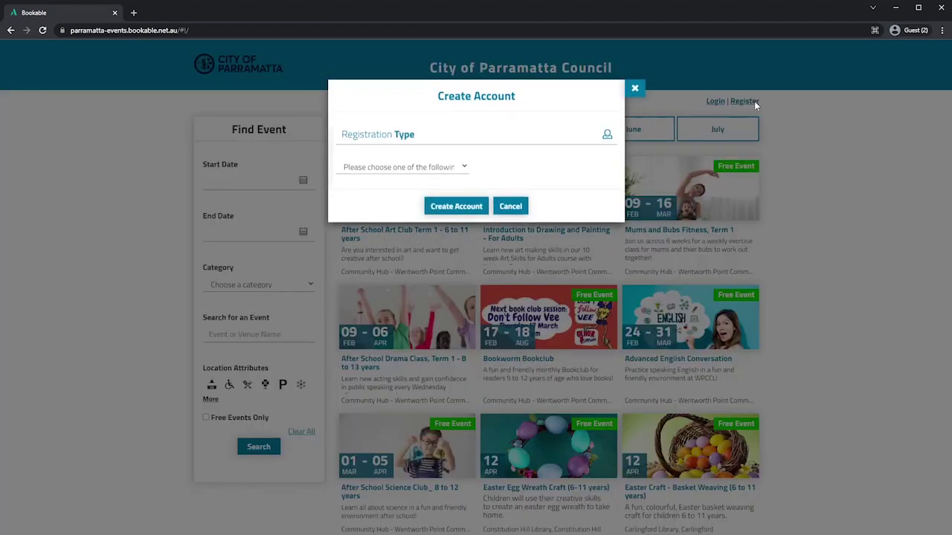
{"action": "left_click", "coordinate": [420, 178]}
{"action": "left_click", "coordinate": [411, 216]}
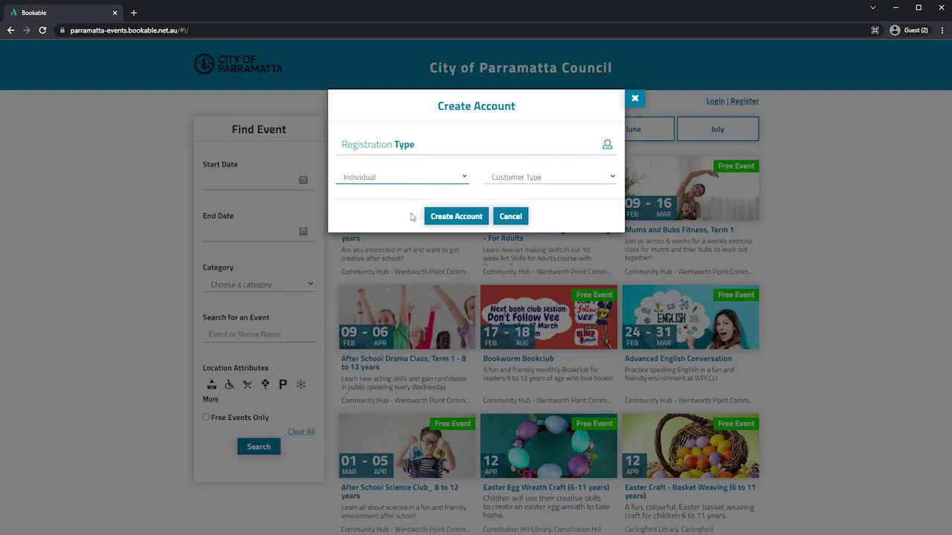
{"action": "left_click", "coordinate": [521, 178]}
{"action": "left_click", "coordinate": [525, 222]}
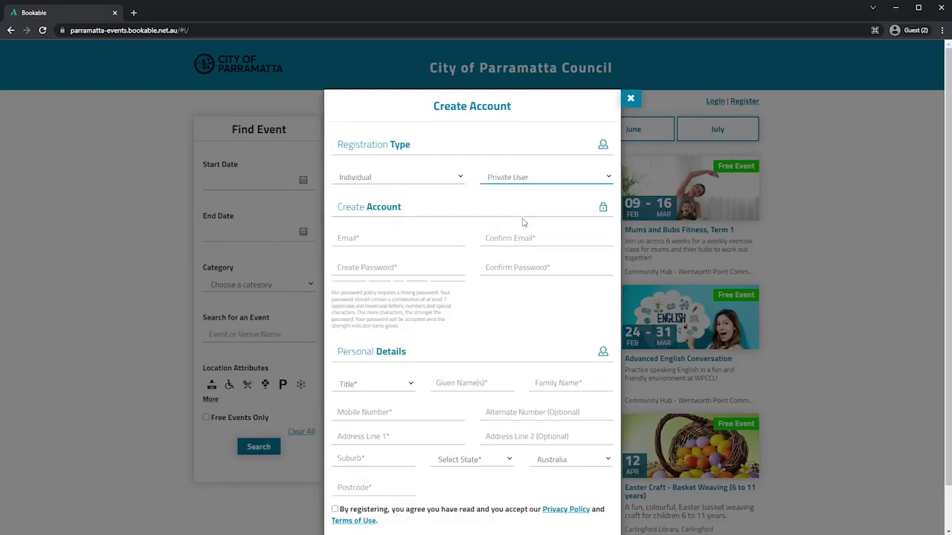
{"action": "scroll", "coordinate": [416, 395], "scroll_direction": "down", "scroll_amount": 1}
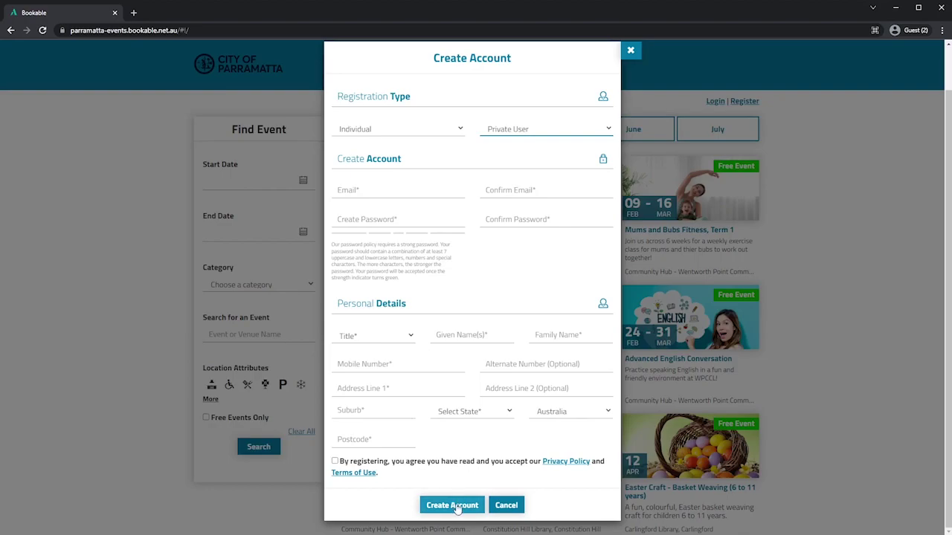
{"action": "left_click", "coordinate": [506, 506]}
Step: Log in to the customer account with its e-mail address and password
{"action": "left_click", "coordinate": [710, 100]}
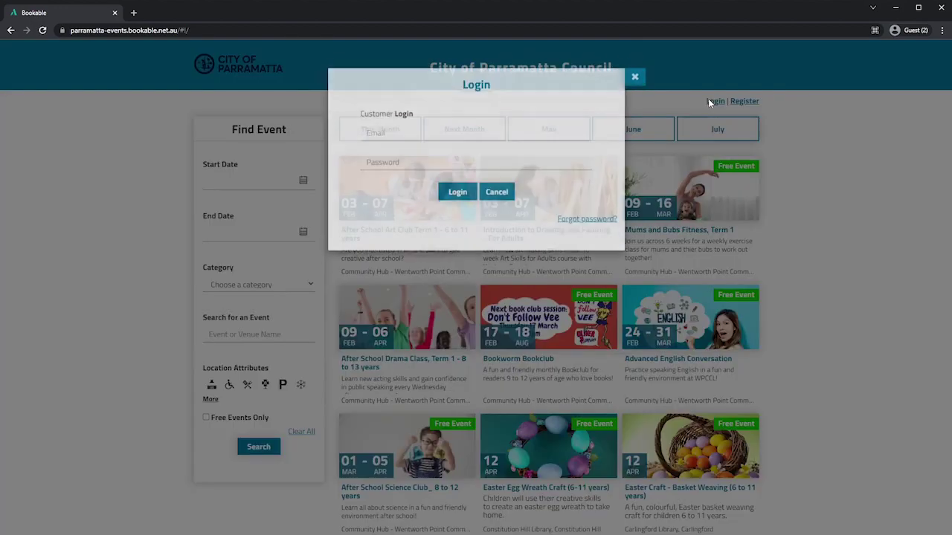
{"action": "left_click", "coordinate": [463, 155]}
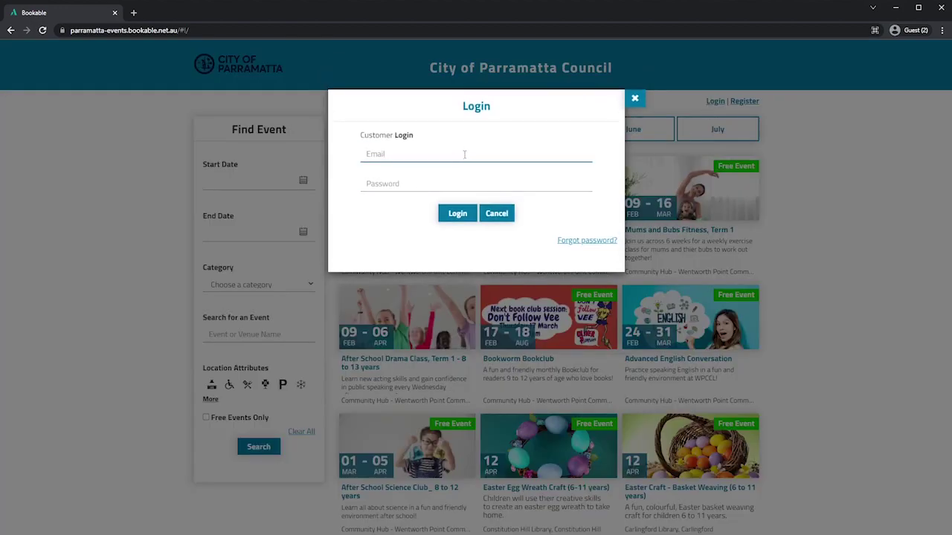
{"action": "key", "text": "ctrl+v"}
{"action": "left_click", "coordinate": [431, 186]}
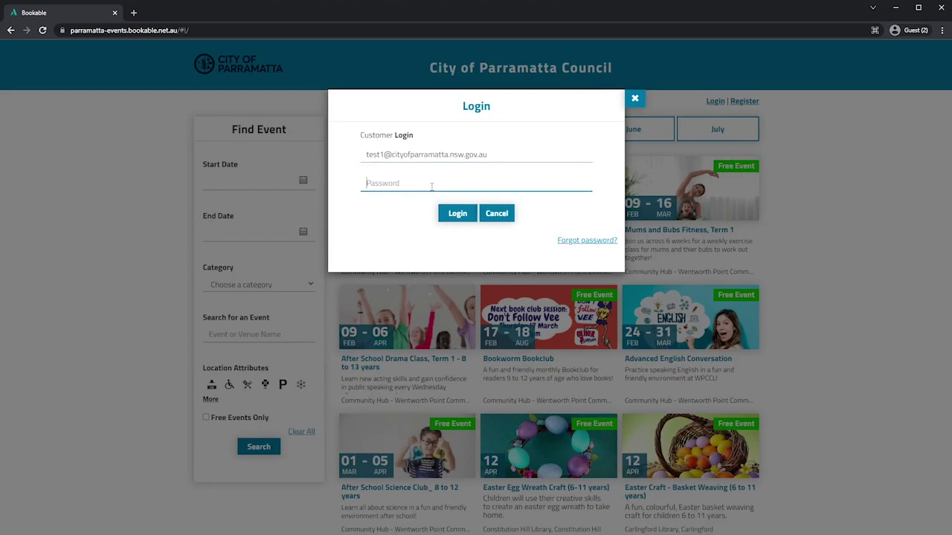
{"action": "type", "text": "t"}
{"action": "key", "text": "Return"}
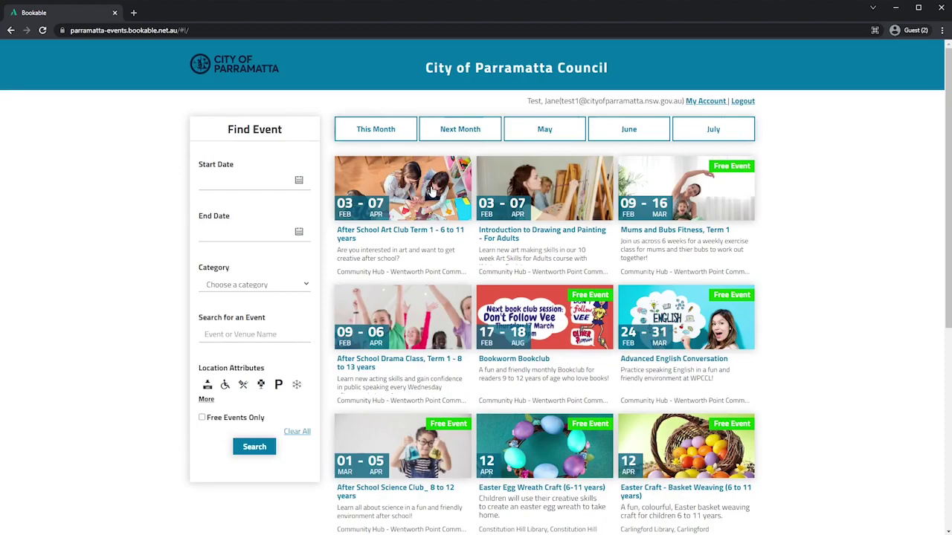
Step: Open the After School Art Club Term 1 - 6 to 11 years event and review its overview, venue and additional information
{"action": "left_click", "coordinate": [274, 183]}
{"action": "left_click", "coordinate": [435, 190]}
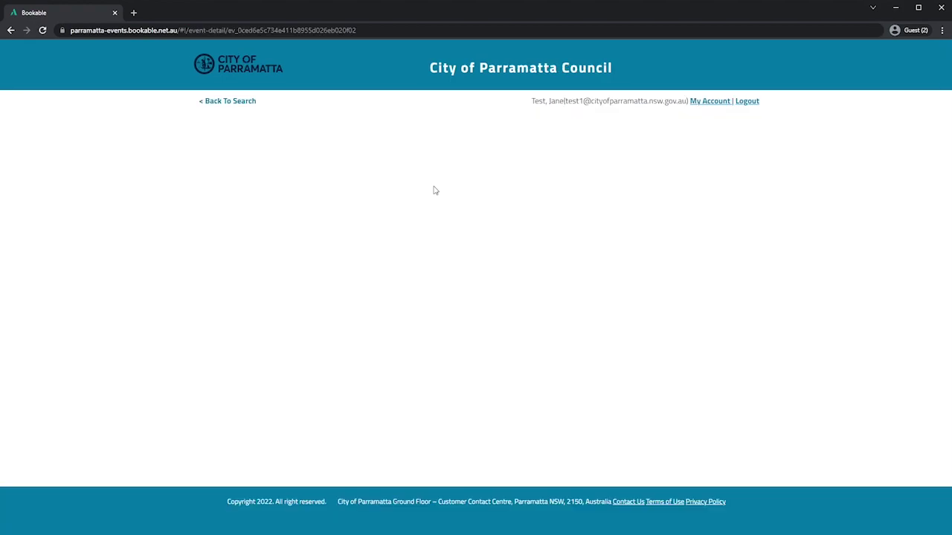
{"action": "scroll", "coordinate": [443, 342], "scroll_direction": "down", "scroll_amount": 2}
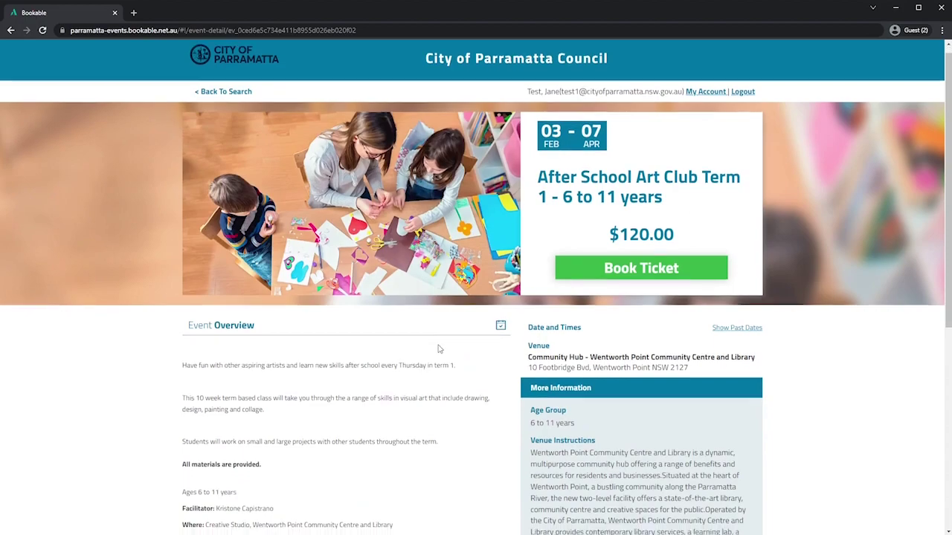
{"action": "scroll", "coordinate": [208, 398], "scroll_direction": "down", "scroll_amount": 2}
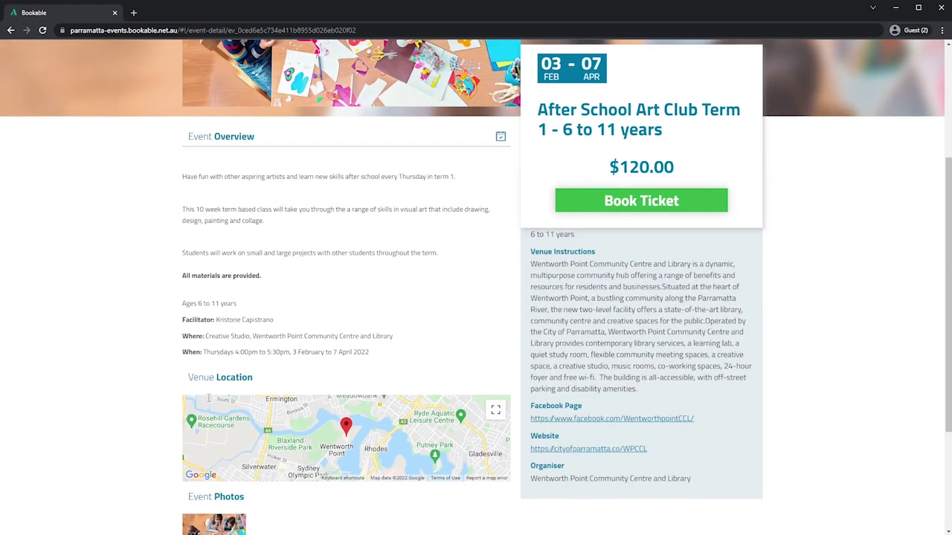
{"action": "scroll", "coordinate": [149, 382], "scroll_direction": "down", "scroll_amount": 2}
{"action": "scroll", "coordinate": [116, 385], "scroll_direction": "up", "scroll_amount": 3}
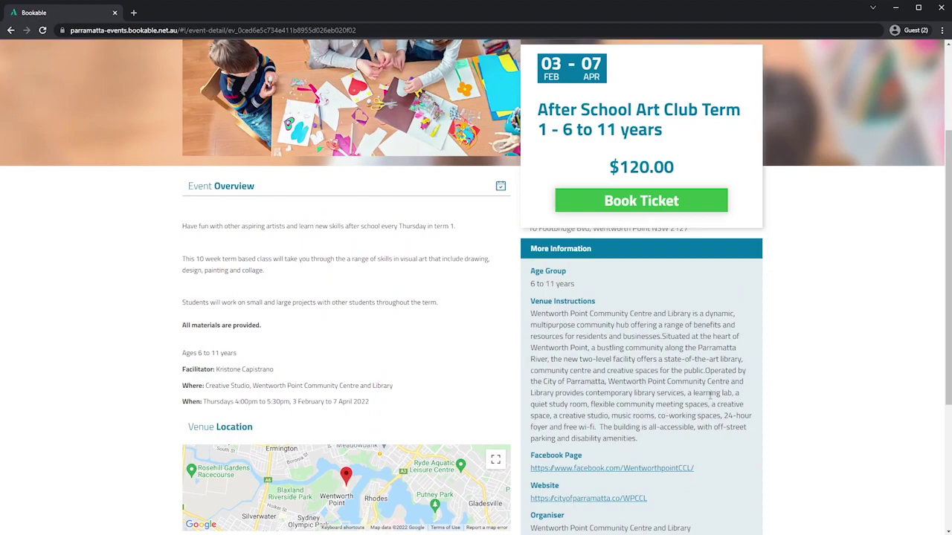
Step: Start a booking for the event and set the number of Student tickets to 2
{"action": "left_click", "coordinate": [678, 207]}
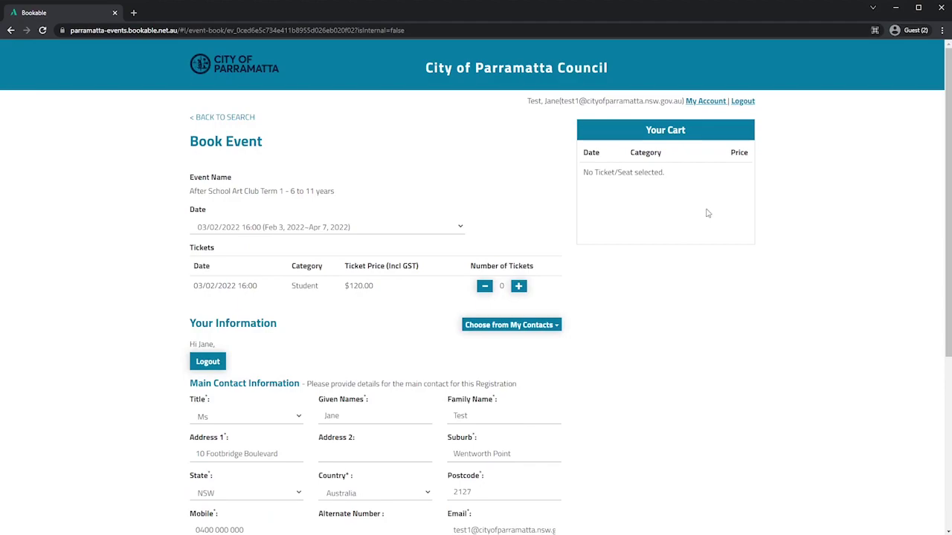
{"action": "left_click", "coordinate": [520, 286]}
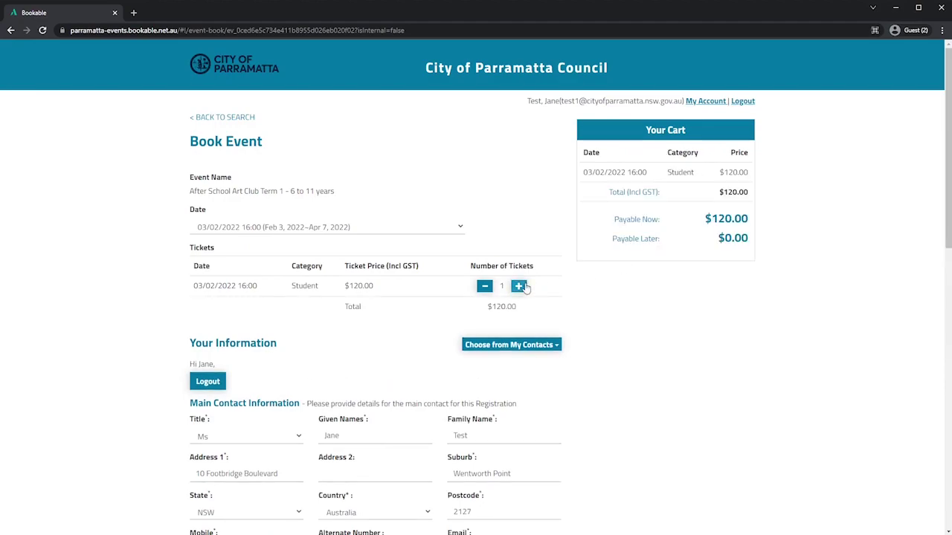
{"action": "left_click", "coordinate": [520, 287]}
Step: Clear the first student ticket's prefilled contact details and fill them in from the second saved contact
{"action": "scroll", "coordinate": [476, 286], "scroll_direction": "down", "scroll_amount": 3}
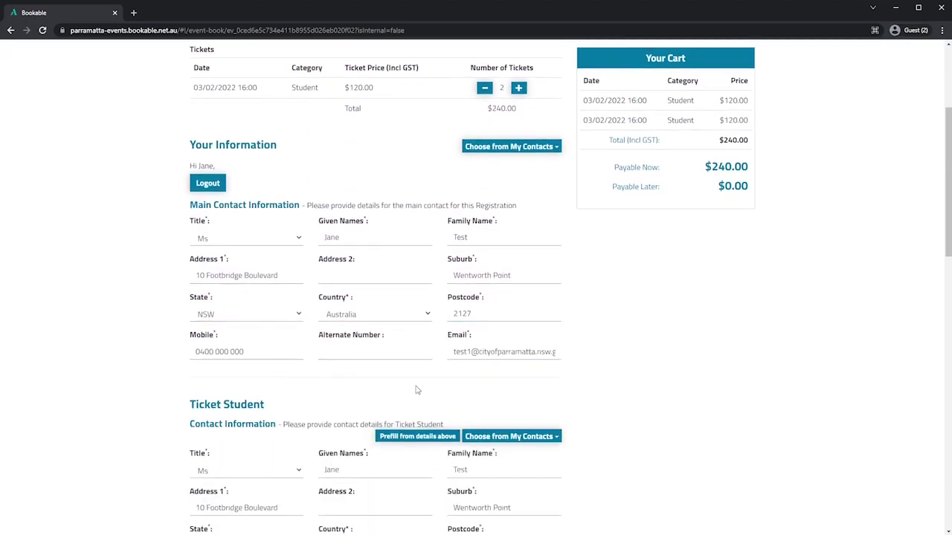
{"action": "scroll", "coordinate": [416, 391], "scroll_direction": "down", "scroll_amount": 1}
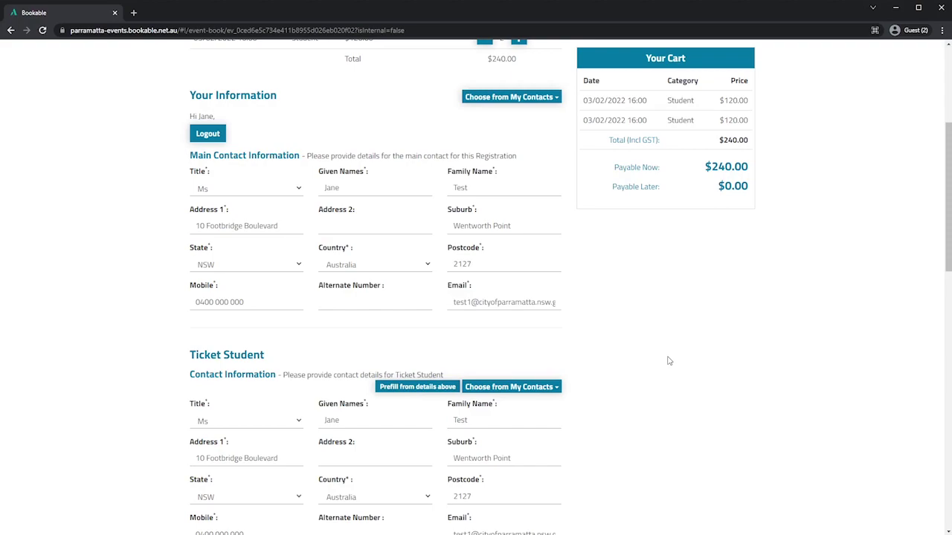
{"action": "scroll", "coordinate": [668, 361], "scroll_direction": "down", "scroll_amount": 2}
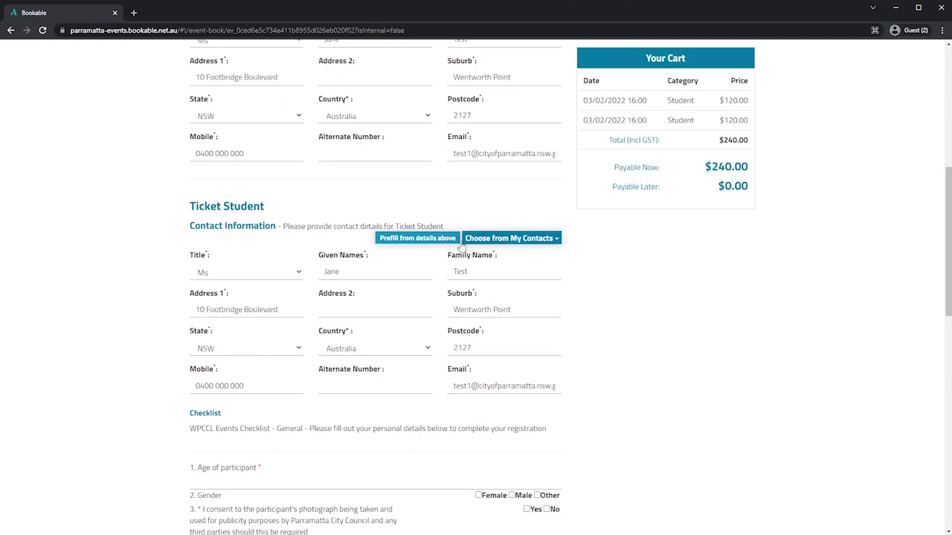
{"action": "left_click", "coordinate": [522, 238]}
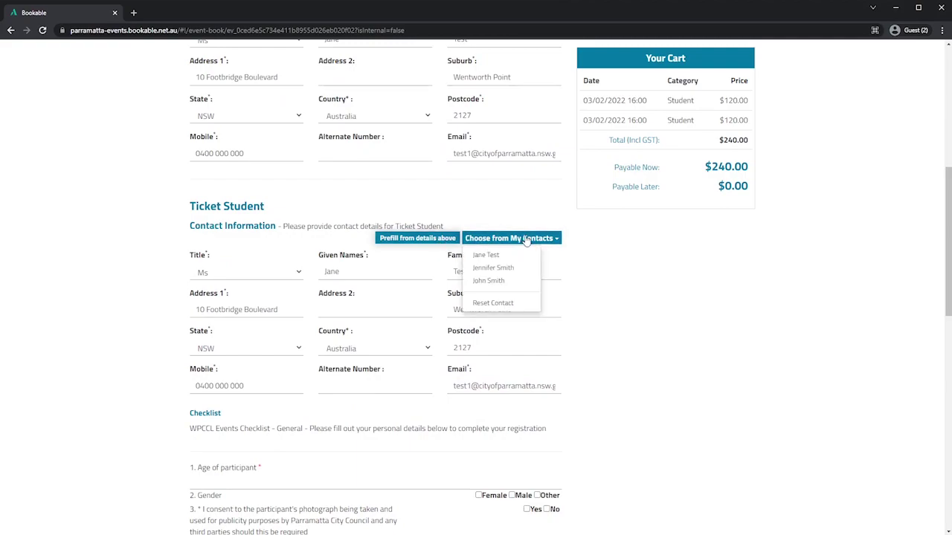
{"action": "left_click", "coordinate": [530, 304]}
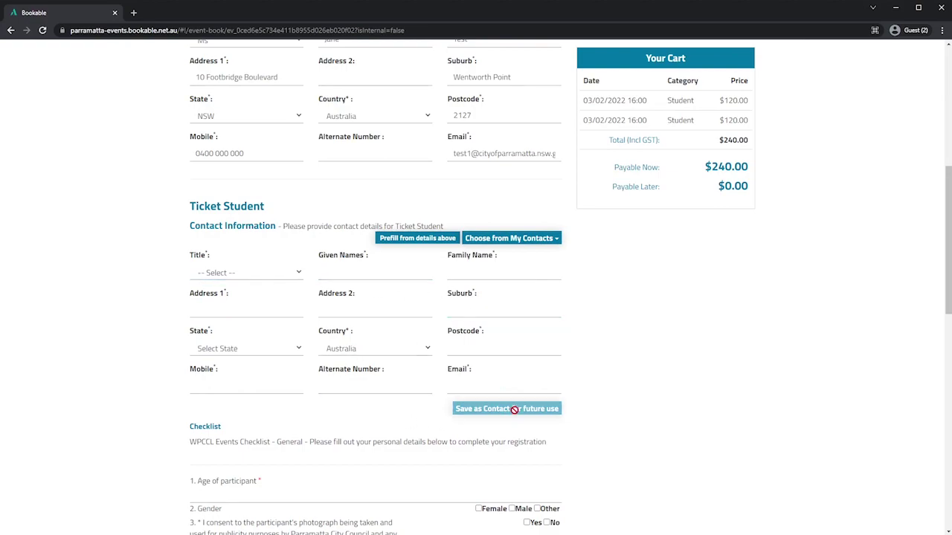
{"action": "left_click", "coordinate": [520, 238]}
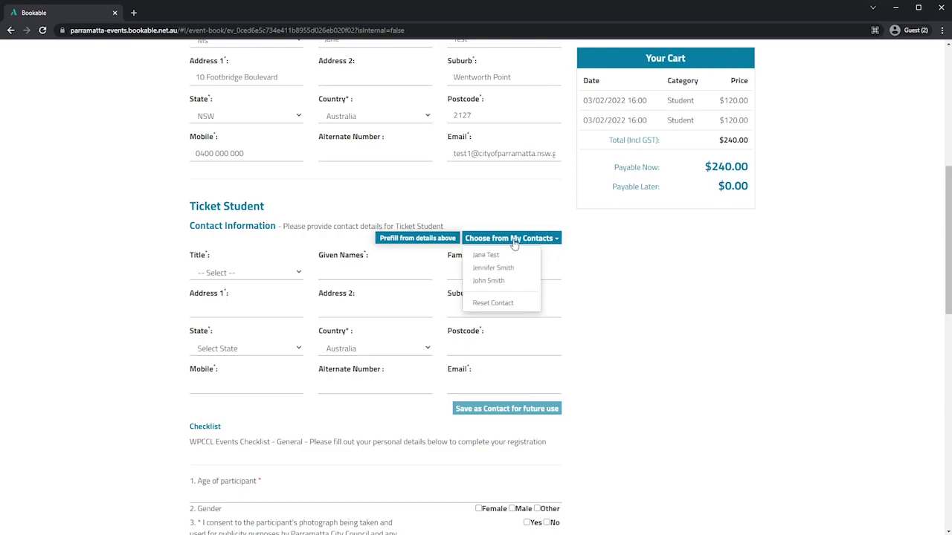
{"action": "left_click", "coordinate": [506, 267]}
Step: Fill in the first student's checklist with age 10, gender Female, photo consent Yes and medical condition No
{"action": "scroll", "coordinate": [532, 366], "scroll_direction": "down", "scroll_amount": 2}
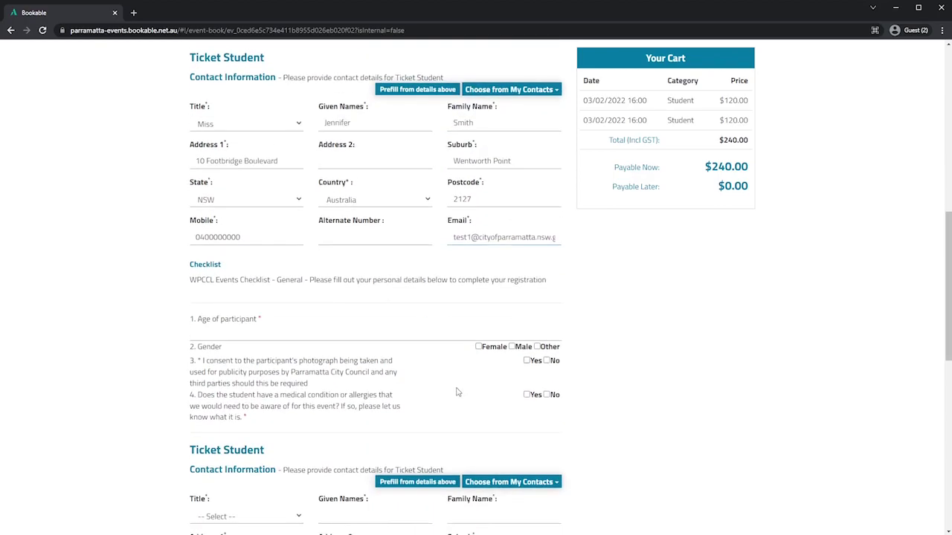
{"action": "left_click", "coordinate": [329, 326]}
{"action": "type", "text": "10"}
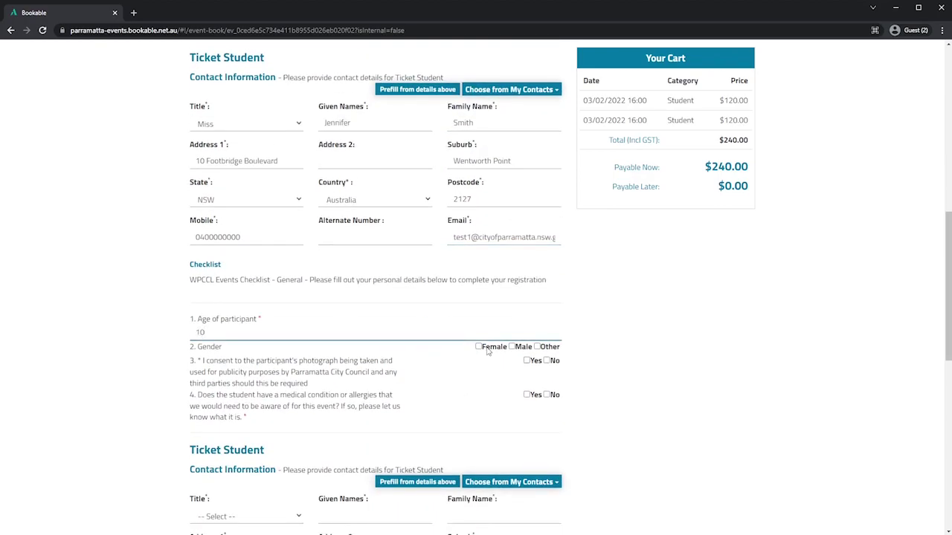
{"action": "left_click", "coordinate": [488, 351]}
{"action": "left_click", "coordinate": [530, 361]}
{"action": "left_click", "coordinate": [546, 395]}
Step: Fill in the second student ticket's contact details from the third saved contact
{"action": "scroll", "coordinate": [547, 395], "scroll_direction": "down", "scroll_amount": 1}
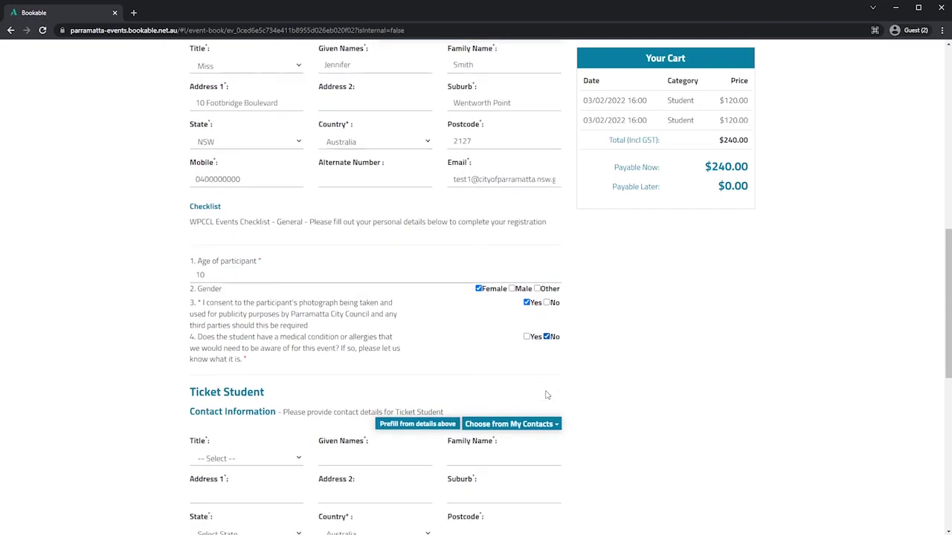
{"action": "scroll", "coordinate": [547, 395], "scroll_direction": "down", "scroll_amount": 3}
{"action": "left_click", "coordinate": [516, 185]}
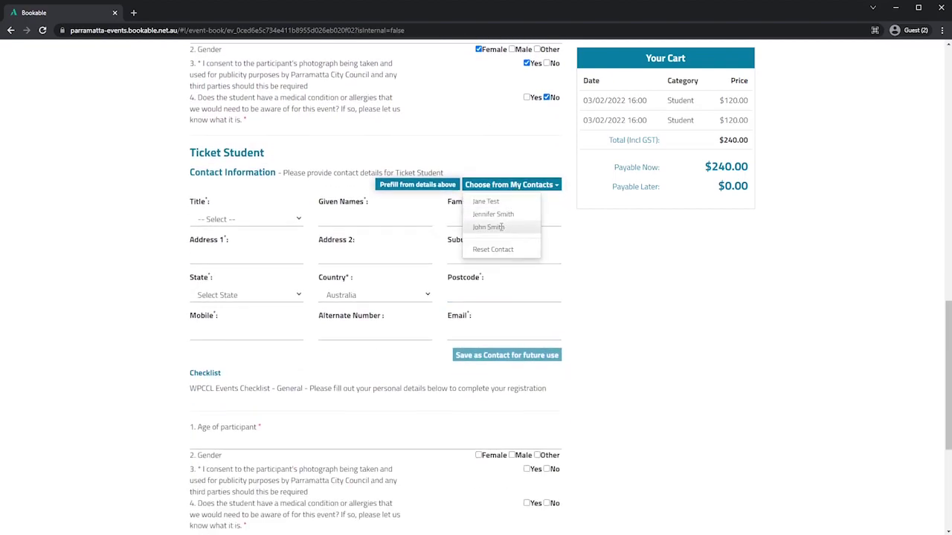
{"action": "left_click", "coordinate": [500, 227]}
Step: Fill in the second student's checklist with age 8, gender Male, photo consent Yes and medical condition Yes, specified as Asthma
{"action": "scroll", "coordinate": [447, 355], "scroll_direction": "down", "scroll_amount": 1}
{"action": "left_click", "coordinate": [310, 329]}
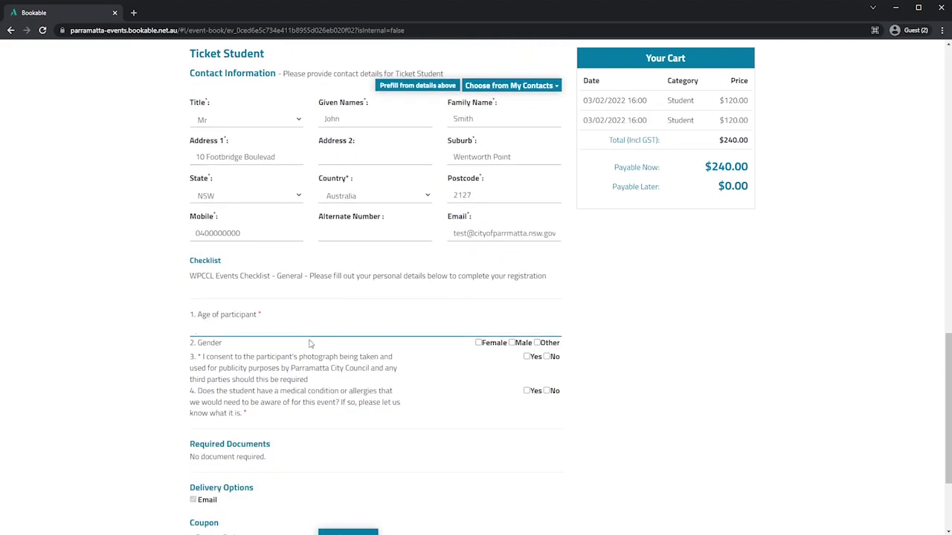
{"action": "type", "text": "8"}
{"action": "left_click", "coordinate": [512, 342]}
{"action": "left_click", "coordinate": [526, 357]}
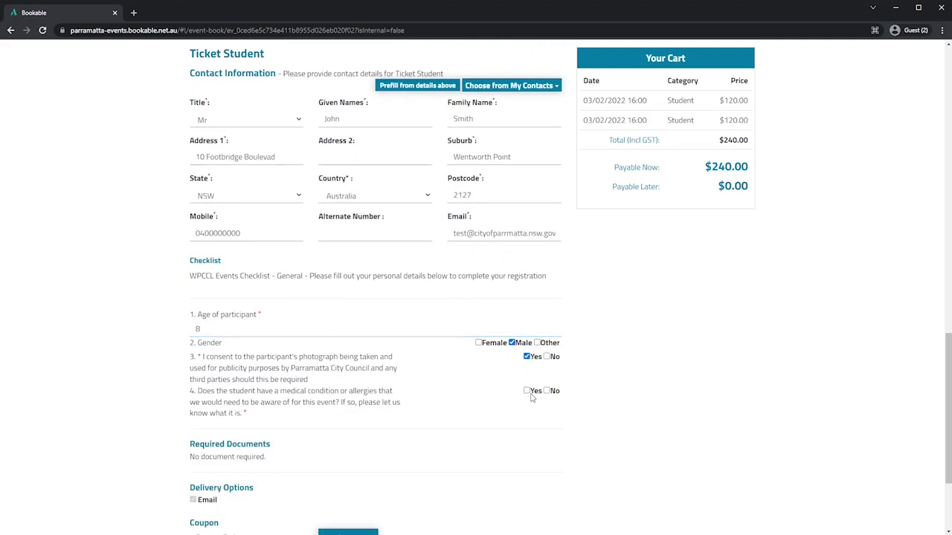
{"action": "left_click", "coordinate": [528, 391]}
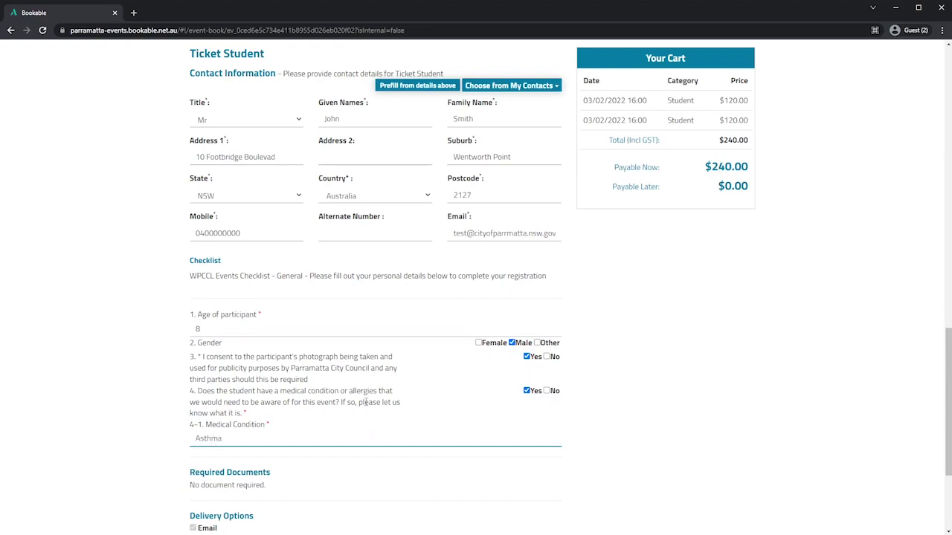
Step: Accept the event's terms and conditions, view their text, and opt in to information about similar future events
{"action": "scroll", "coordinate": [365, 402], "scroll_direction": "down", "scroll_amount": 2}
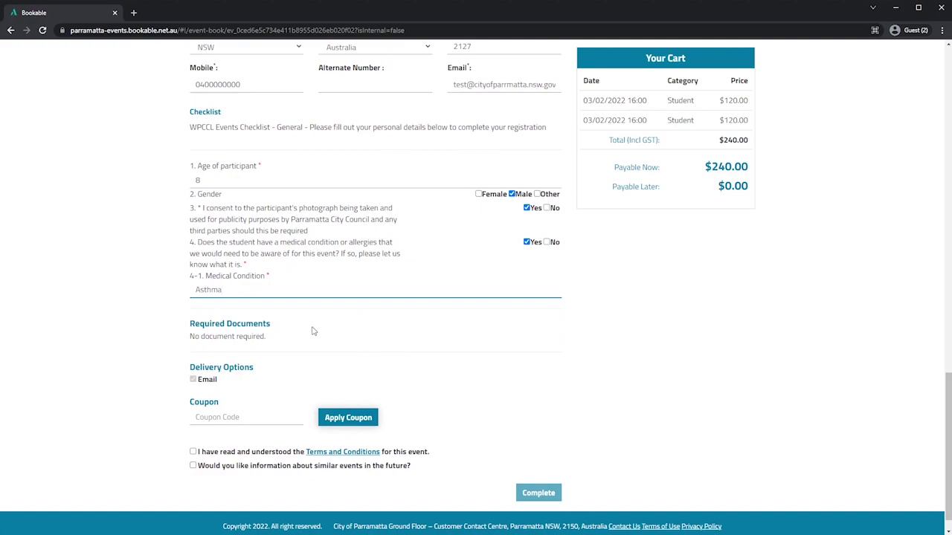
{"action": "scroll", "coordinate": [312, 330], "scroll_direction": "down", "scroll_amount": 1}
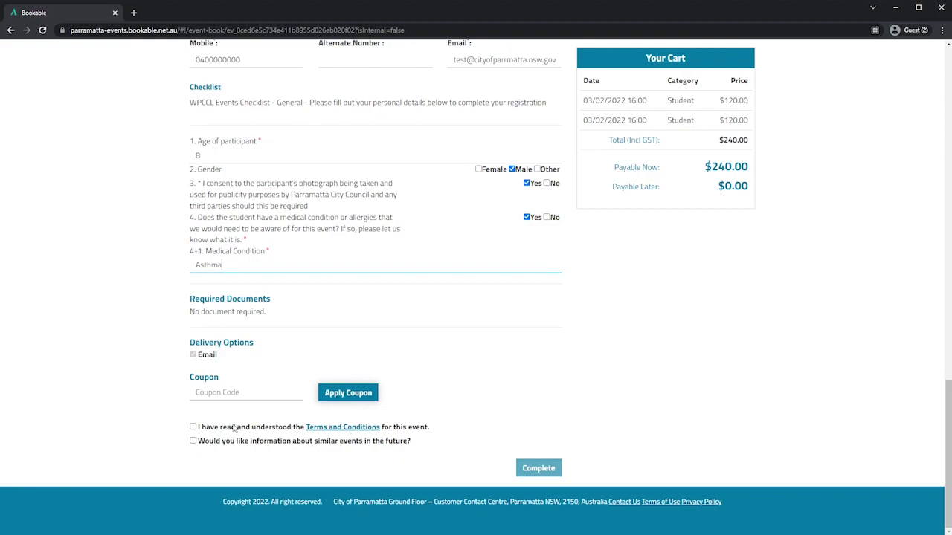
{"action": "left_click", "coordinate": [193, 428]}
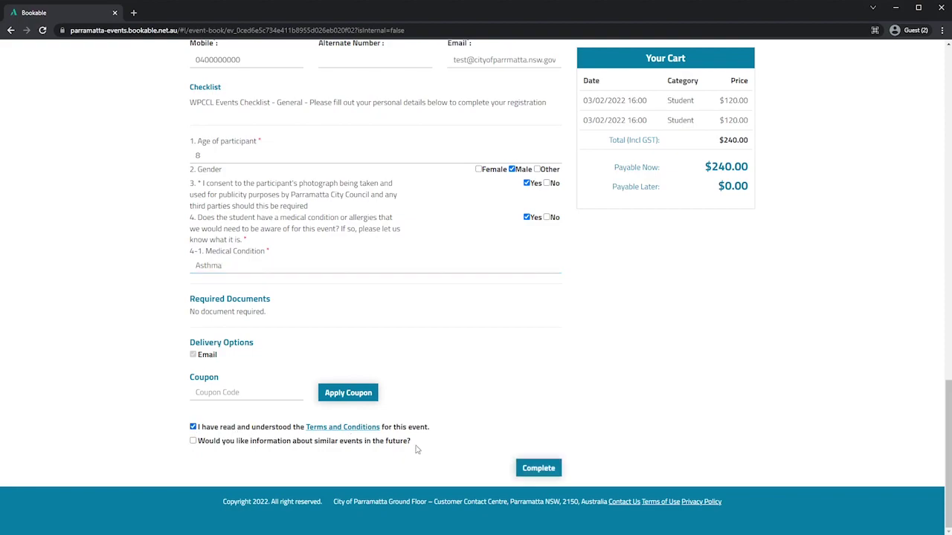
{"action": "left_click", "coordinate": [363, 429]}
{"action": "scroll", "coordinate": [521, 205], "scroll_direction": "down", "scroll_amount": 2}
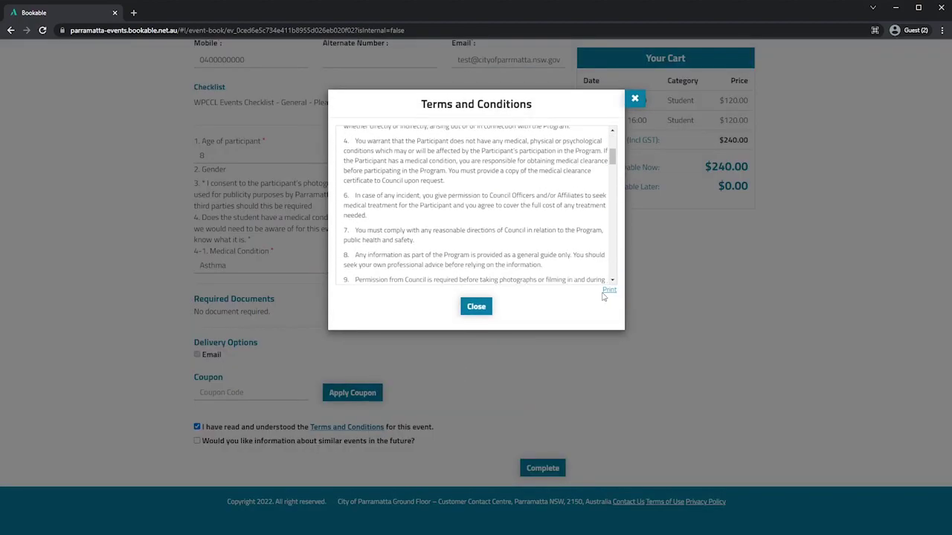
{"action": "left_click", "coordinate": [475, 307]}
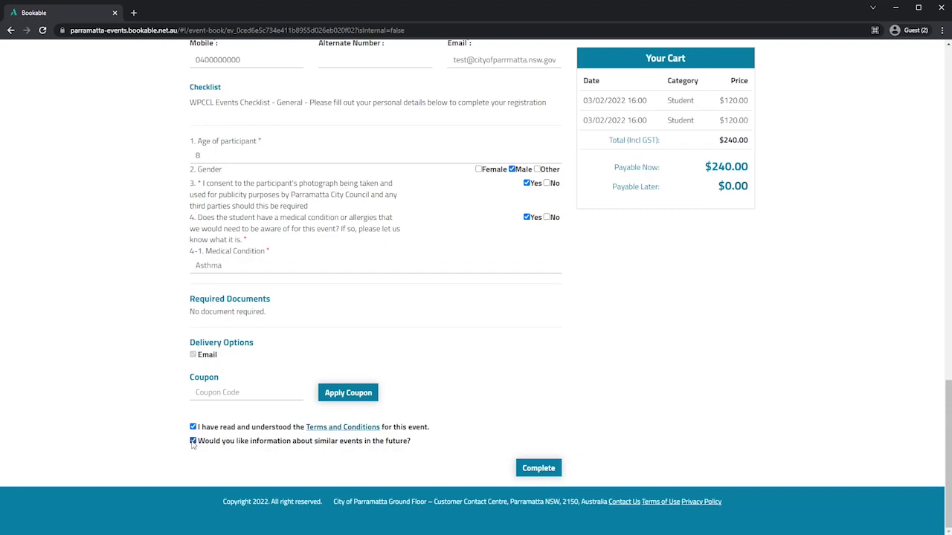
Step: Complete the booking form and check out with Mastercard as the payment card type
{"action": "left_click", "coordinate": [552, 473]}
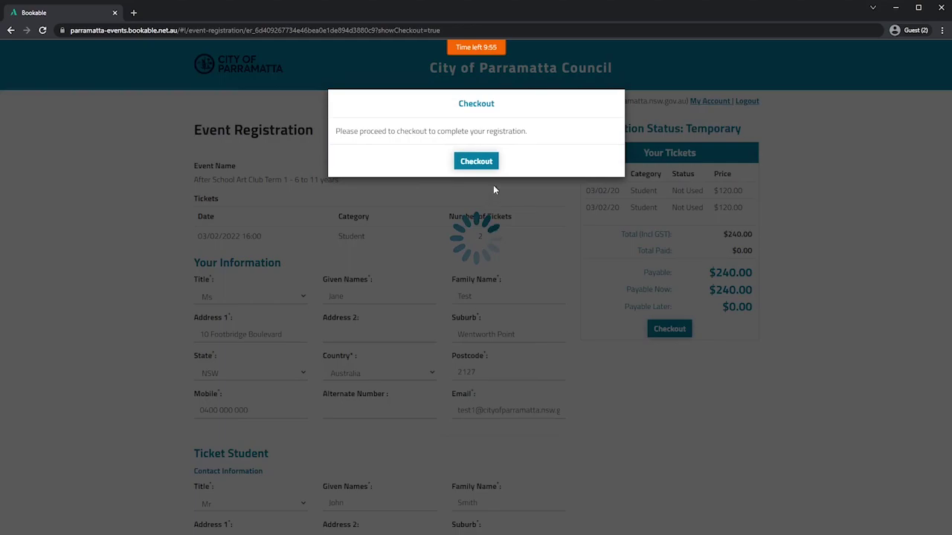
{"action": "left_click", "coordinate": [484, 163]}
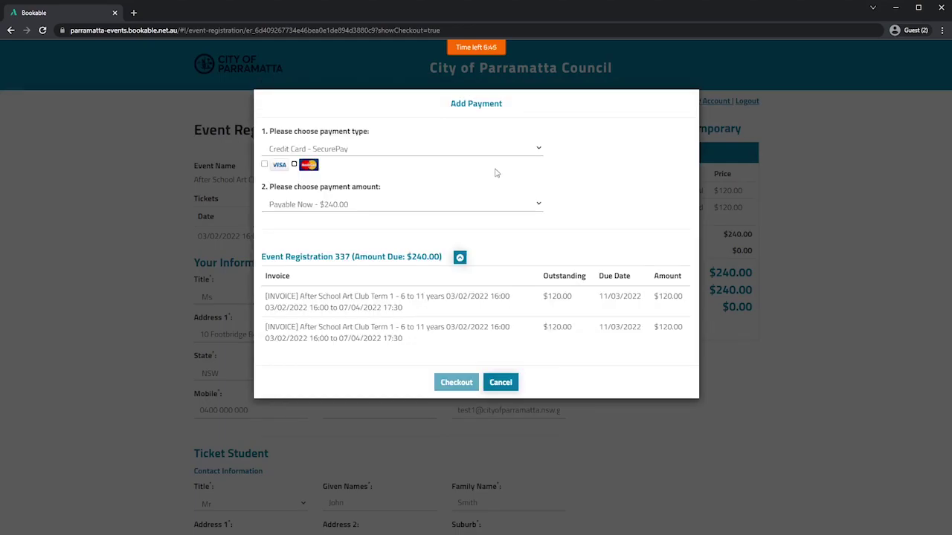
{"action": "left_click", "coordinate": [293, 164]}
{"action": "left_click", "coordinate": [446, 382]}
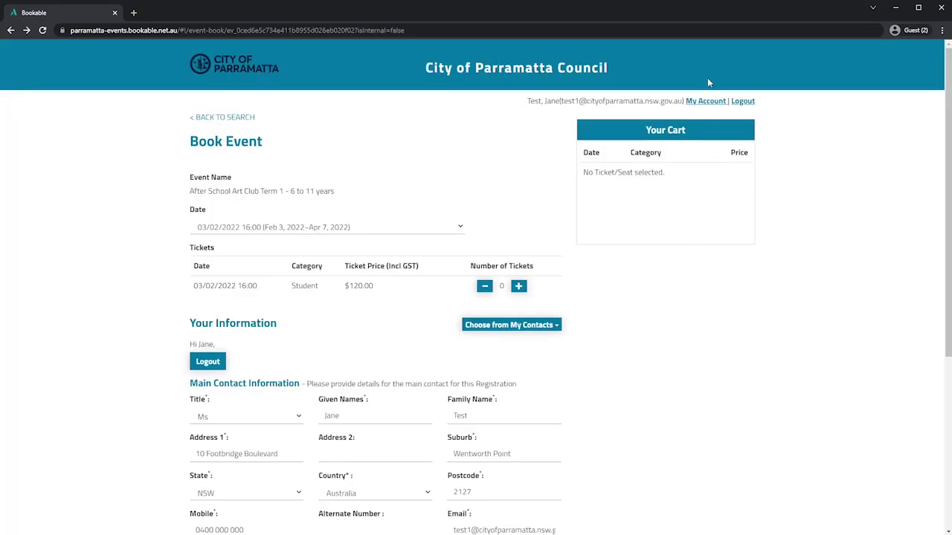
Step: Open the account area and view the My Details page
{"action": "left_click", "coordinate": [701, 102]}
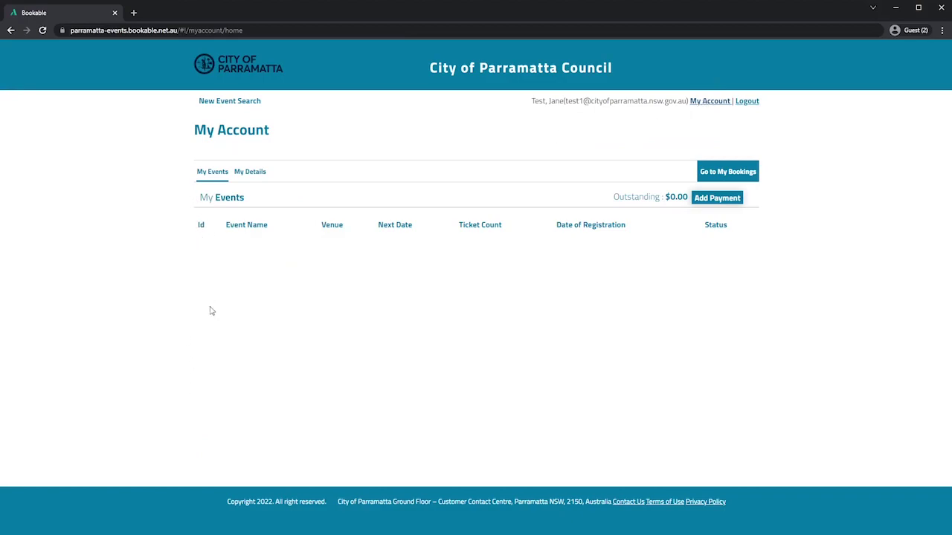
{"action": "left_click", "coordinate": [254, 174]}
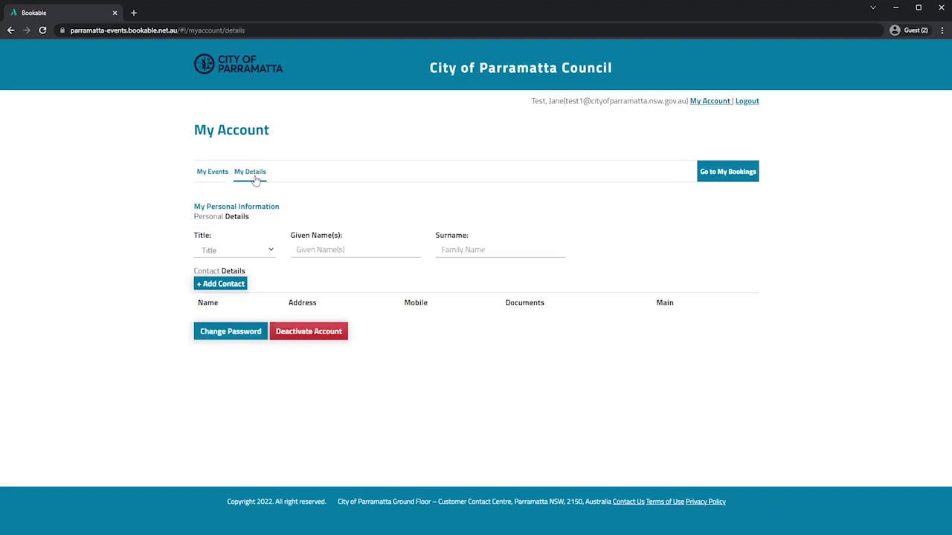